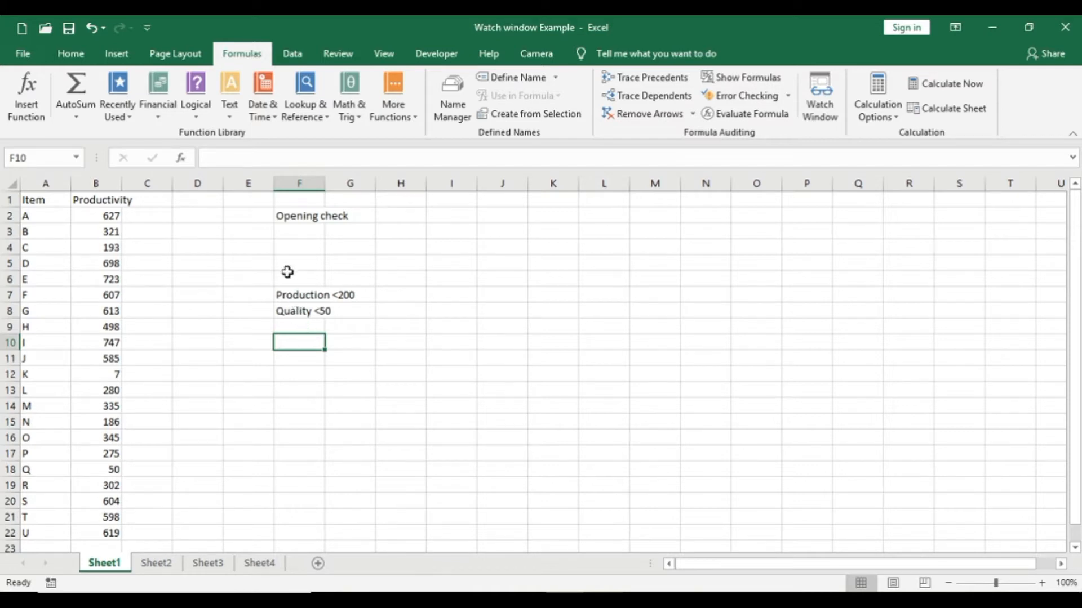
left_click(300, 220)
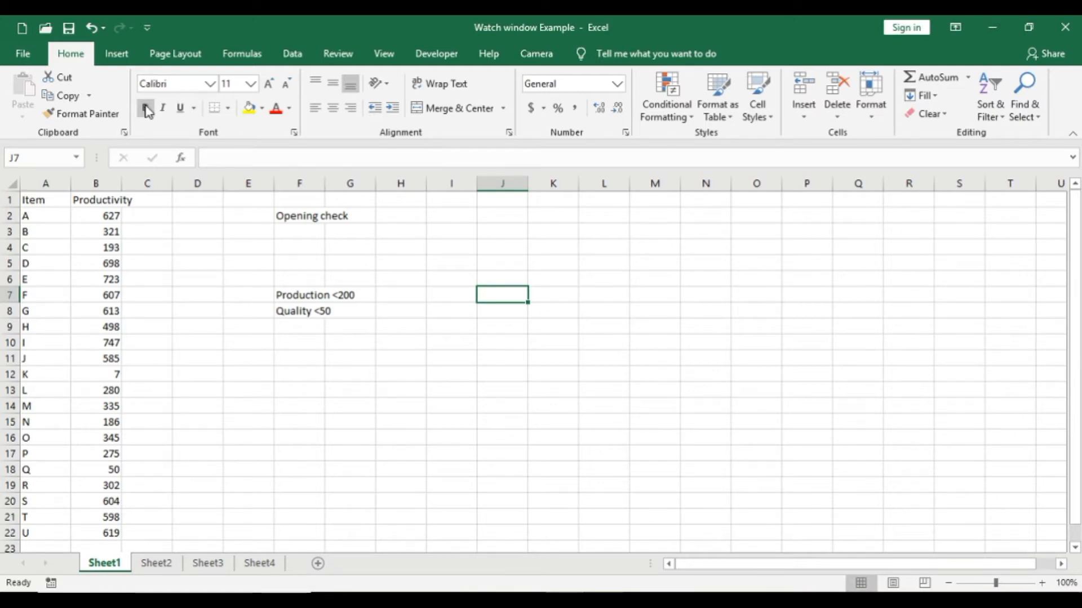
left_click(236, 56)
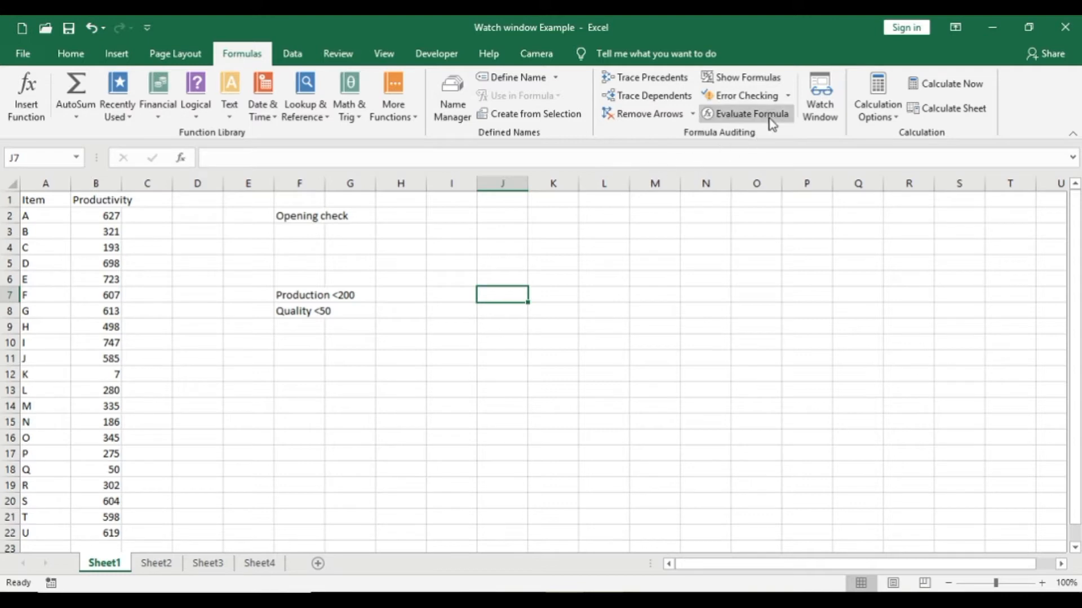
left_click(819, 88)
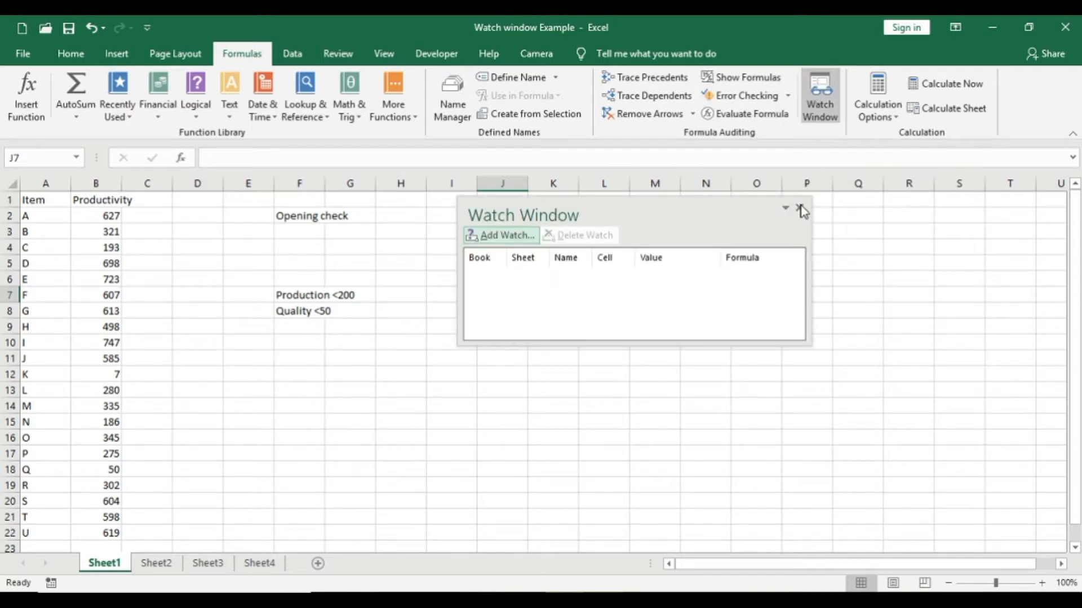
left_click(802, 209)
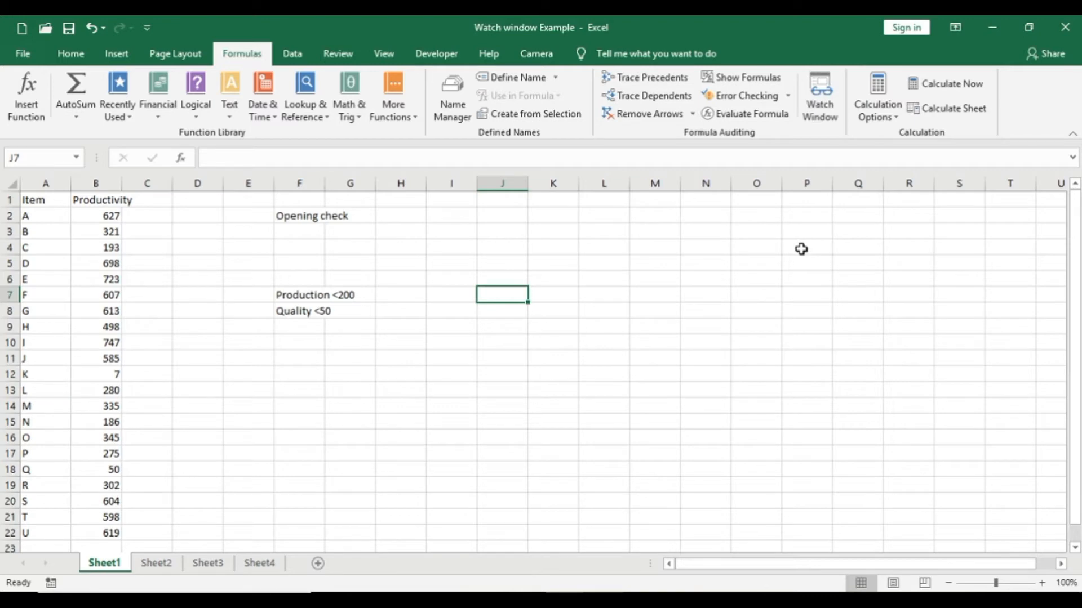
Open the Watch Window and add a watch on the "Opening check" cell F2 of Sheet1.
key("alt")
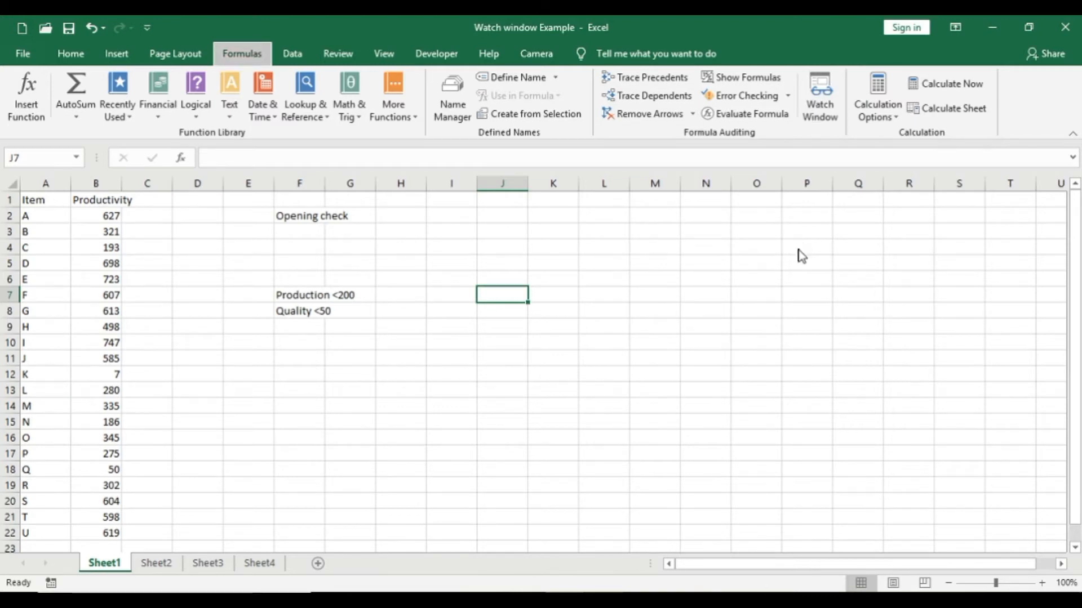
key("m")
key("w")
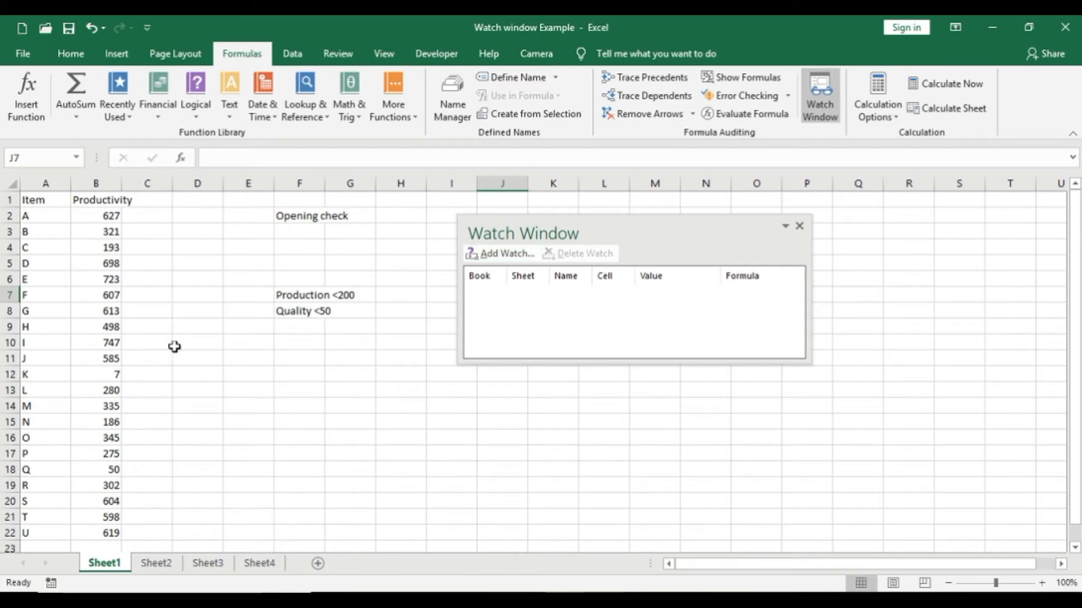
left_click(498, 252)
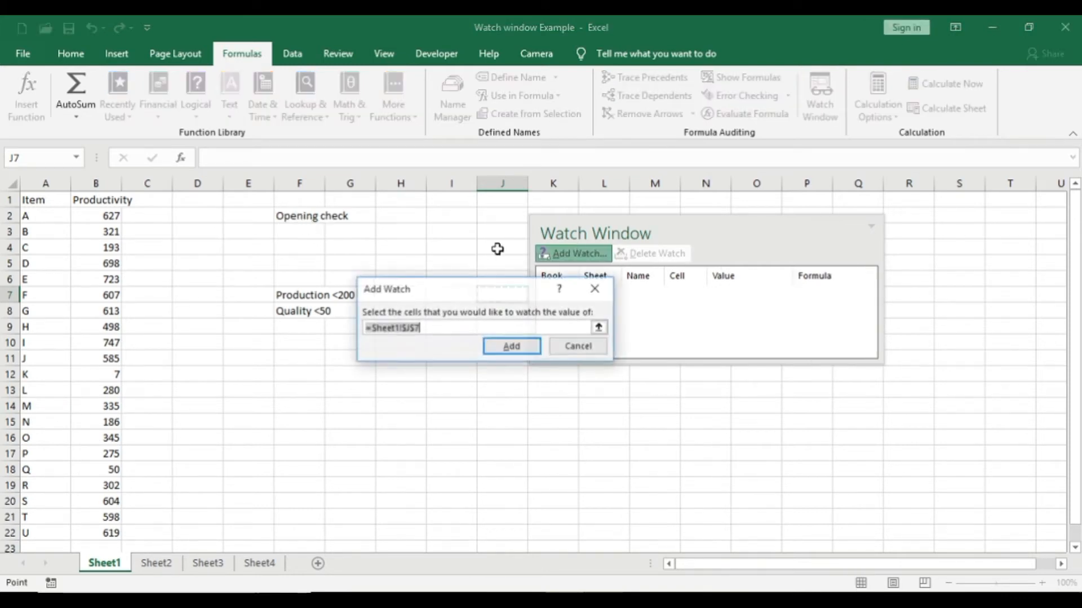
left_click(299, 216)
left_click(509, 345)
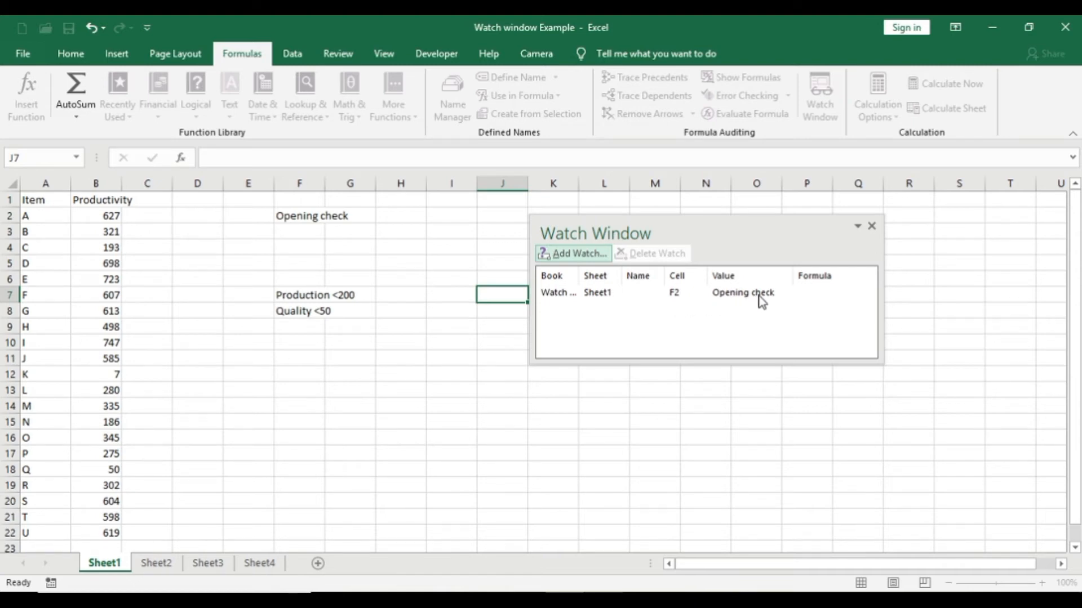
Add a watch on the "Closing check" cell T1 of Sheet2.
left_click(159, 568)
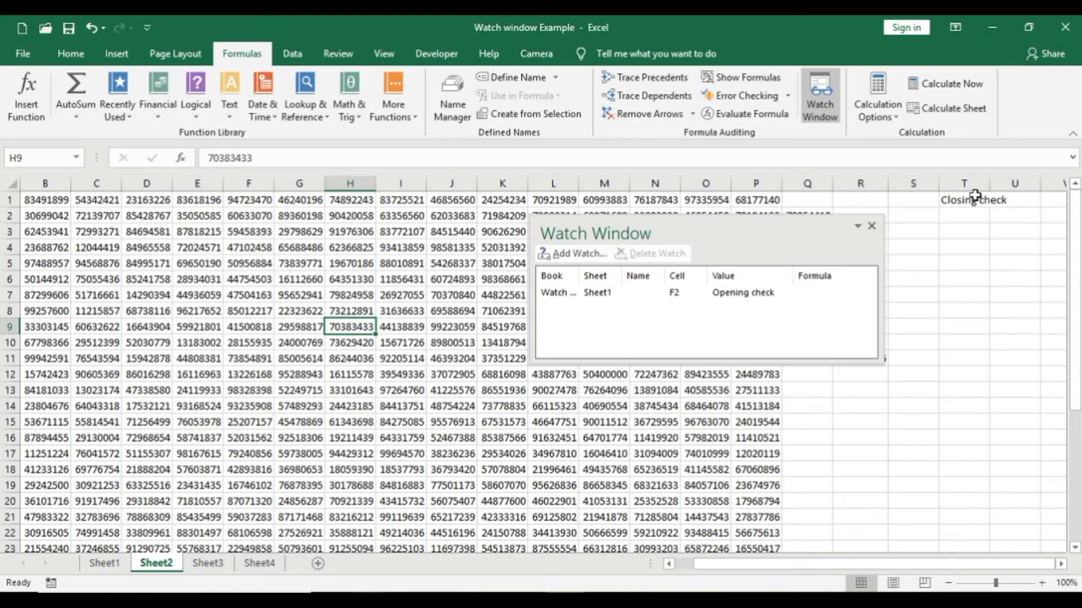
left_click(565, 253)
left_click(961, 198)
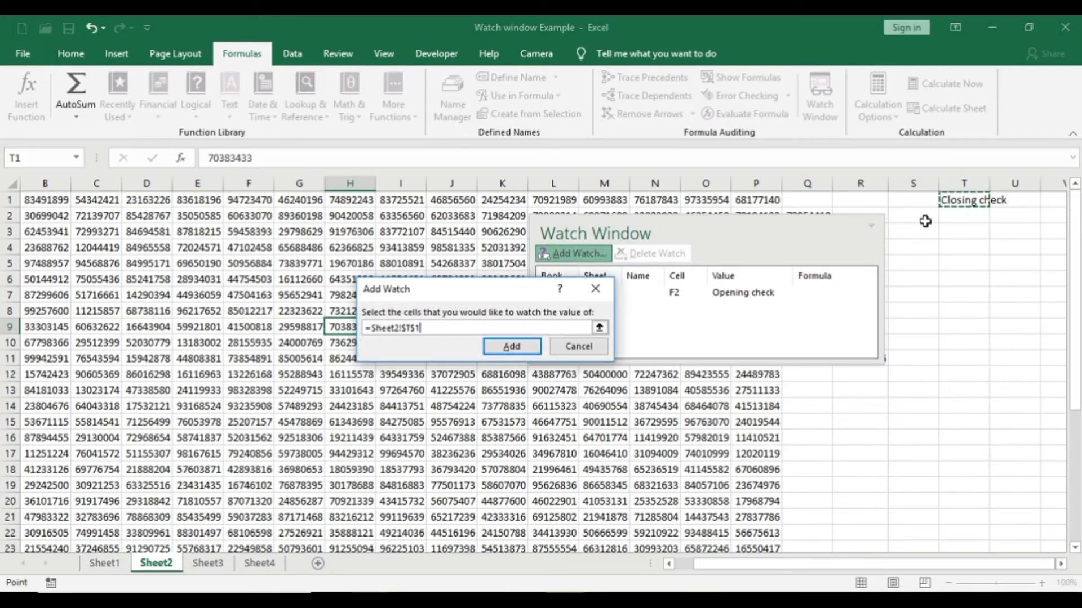
left_click(511, 347)
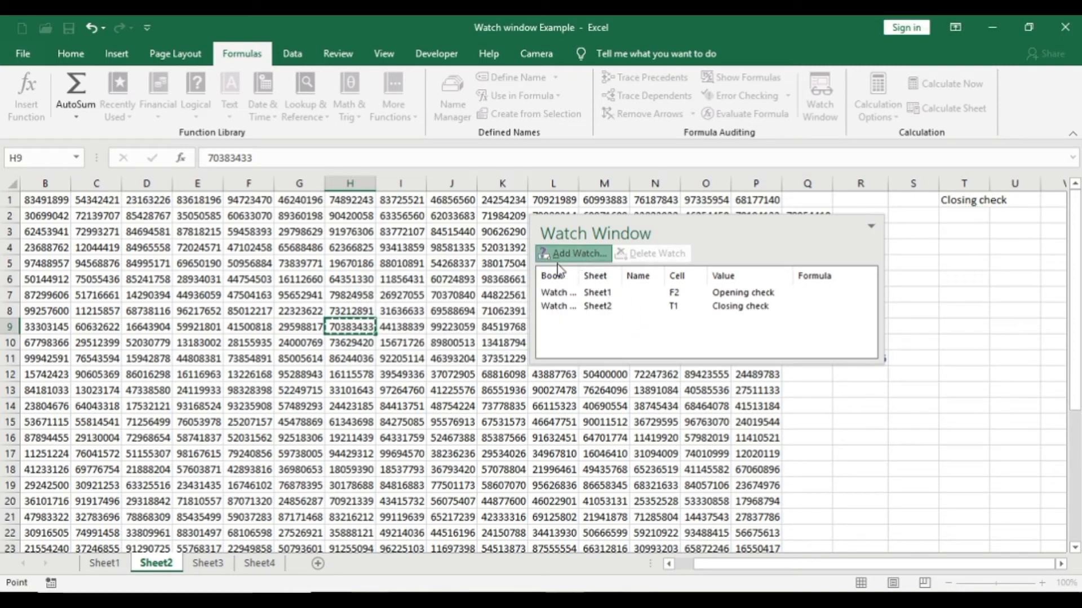
Add a watch on the "Grammatical error" cell R1 of Sheet3.
left_click(576, 253)
left_click(214, 564)
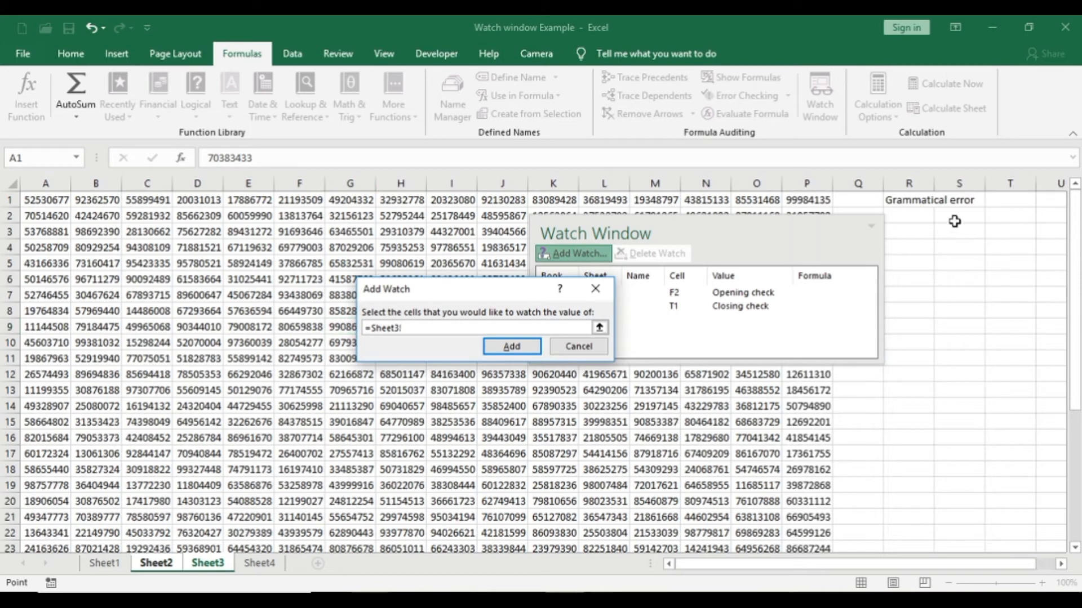
left_click(907, 200)
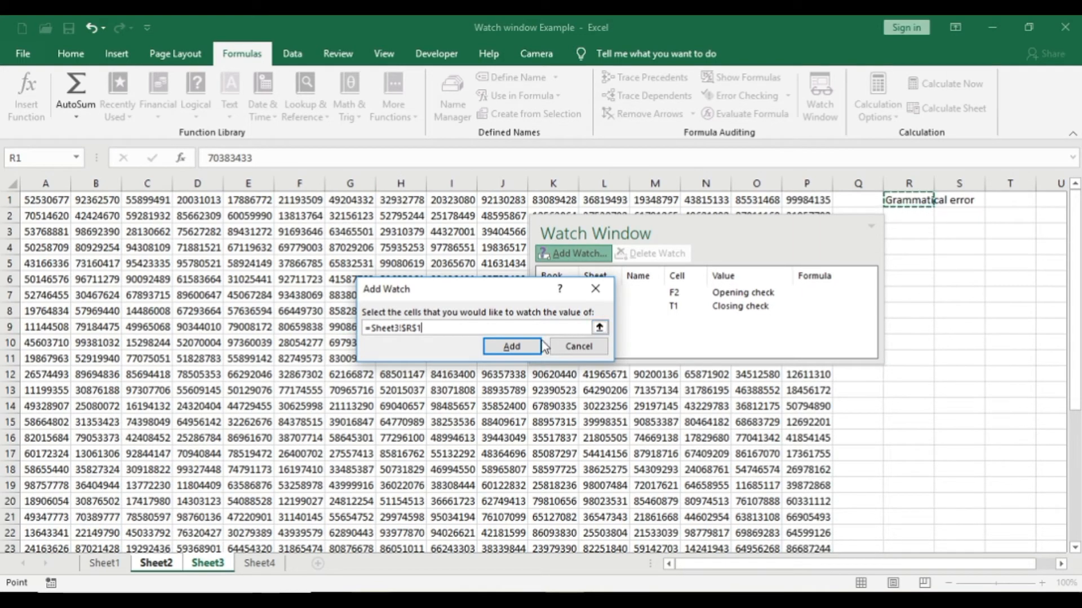
left_click(523, 350)
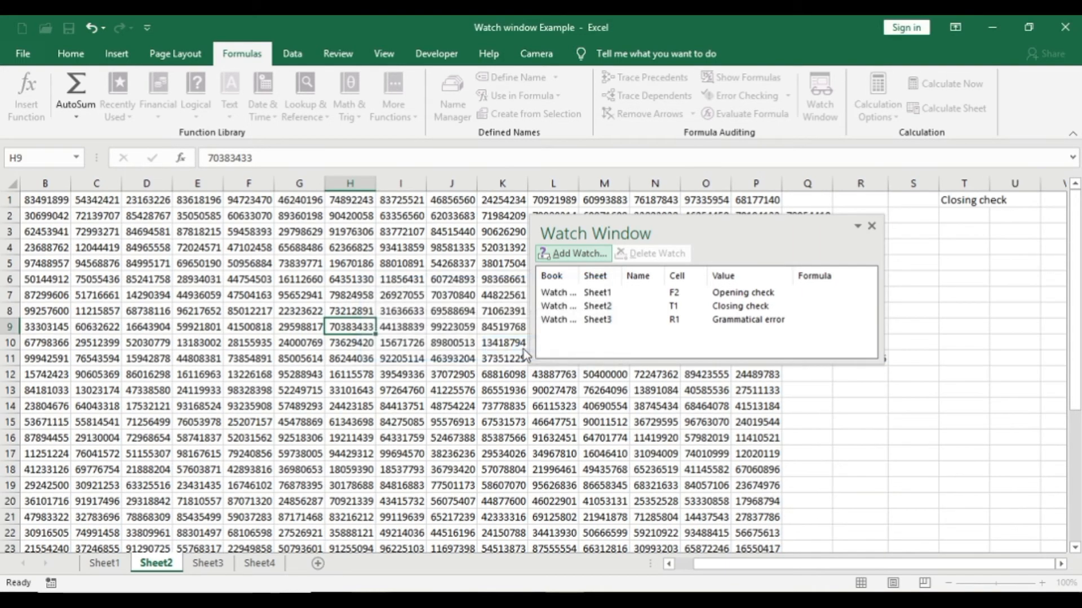
Add a watch on the "Rate of speech" cell A1 of Sheet4.
left_click(563, 251)
left_click(260, 563)
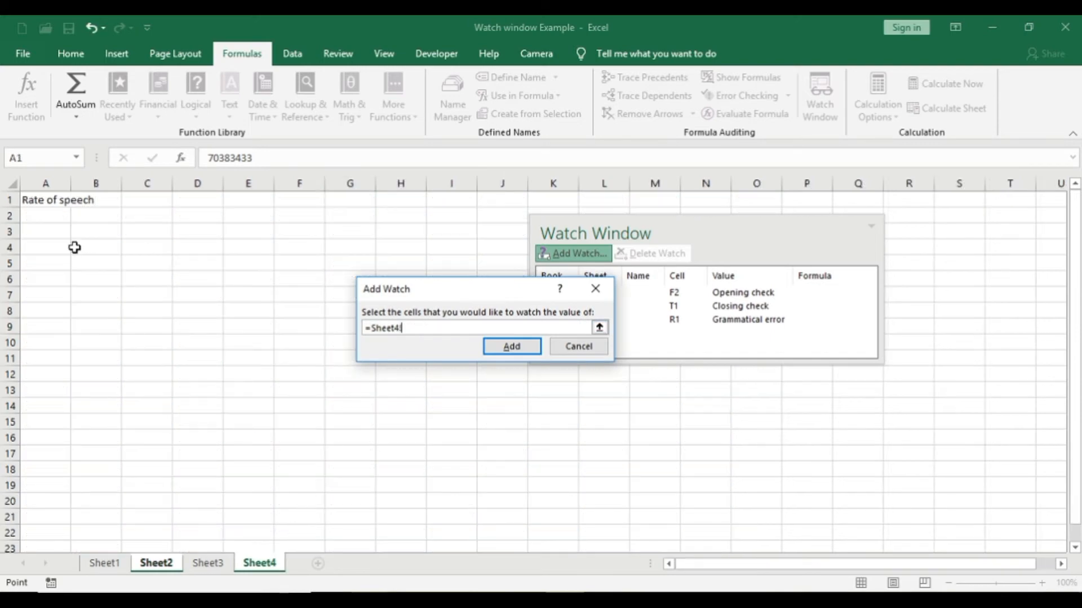
left_click(37, 200)
left_click(510, 347)
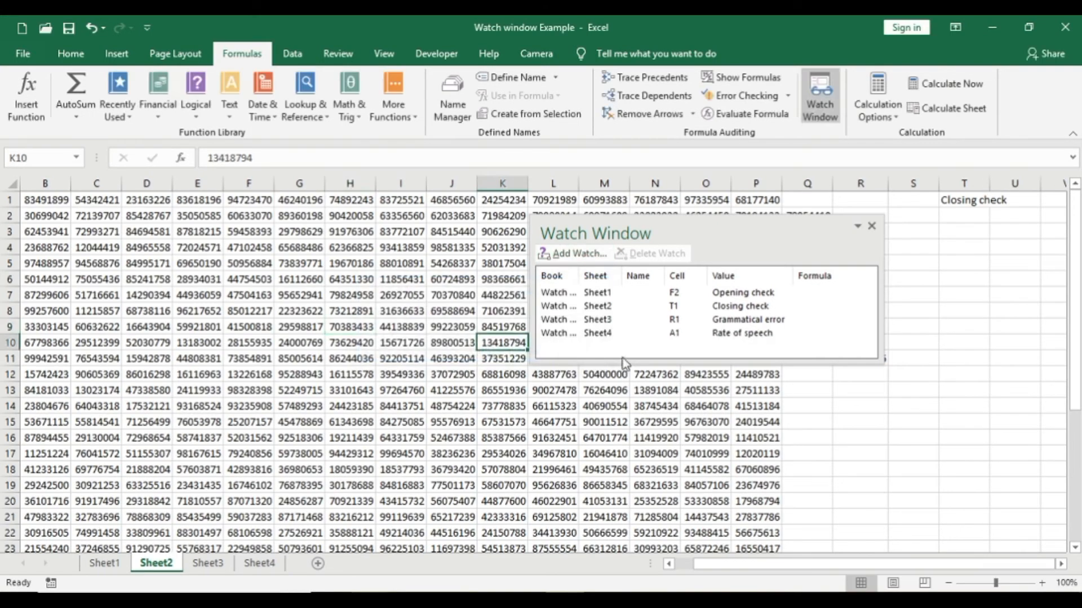
Select cell A1 on Sheet2 and reposition the floating Watch Window over the sheet.
left_click_drag(712, 223, 675, 209)
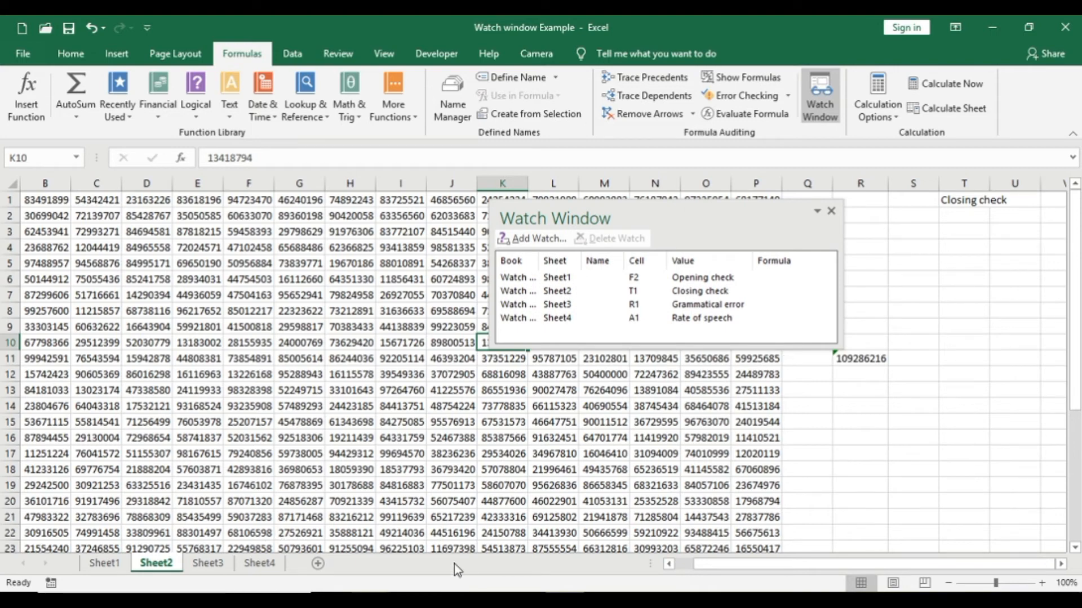
left_click(55, 261)
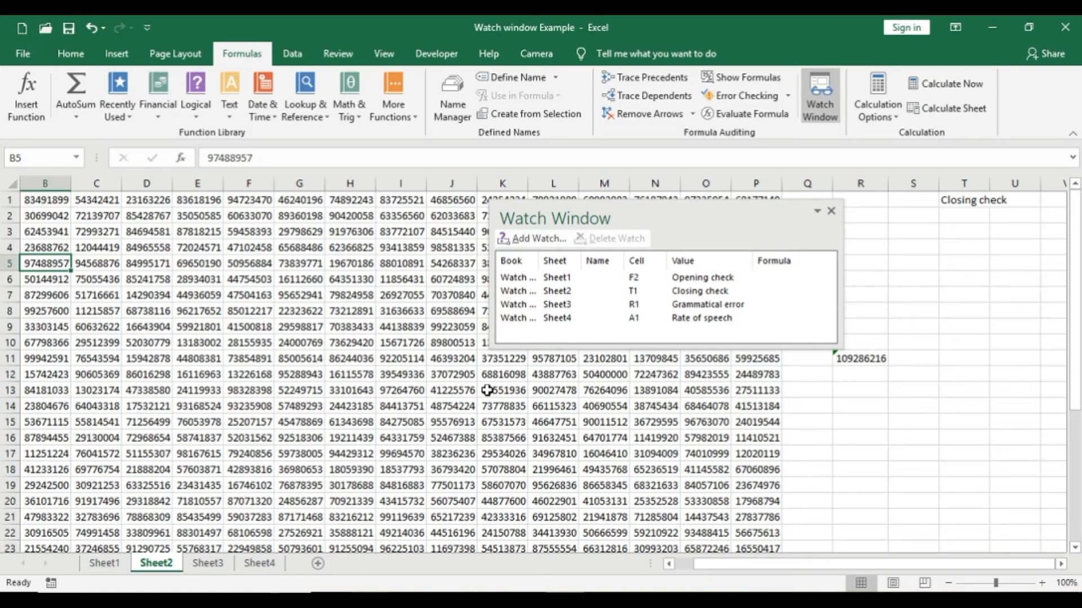
key("Up")
key("Up")
key("Up")
key("Up")
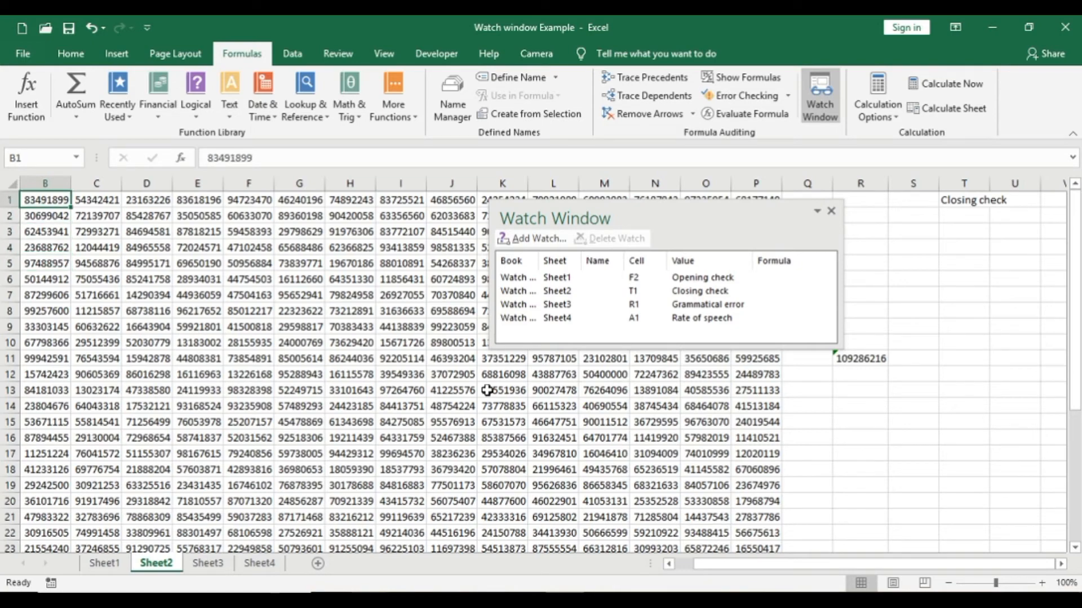
key("Left")
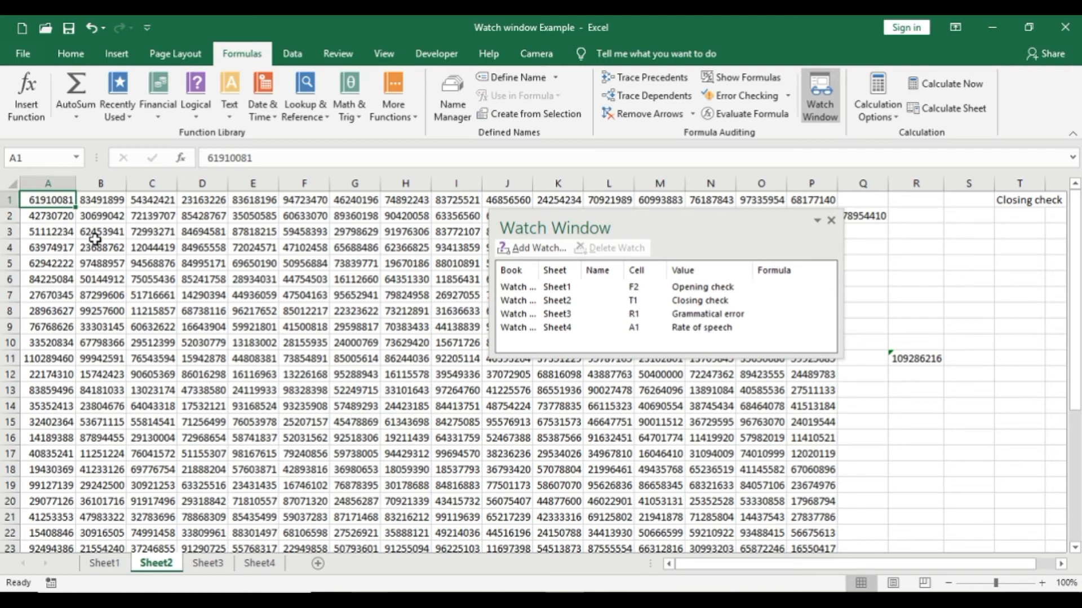
left_click_drag(682, 238, 708, 250)
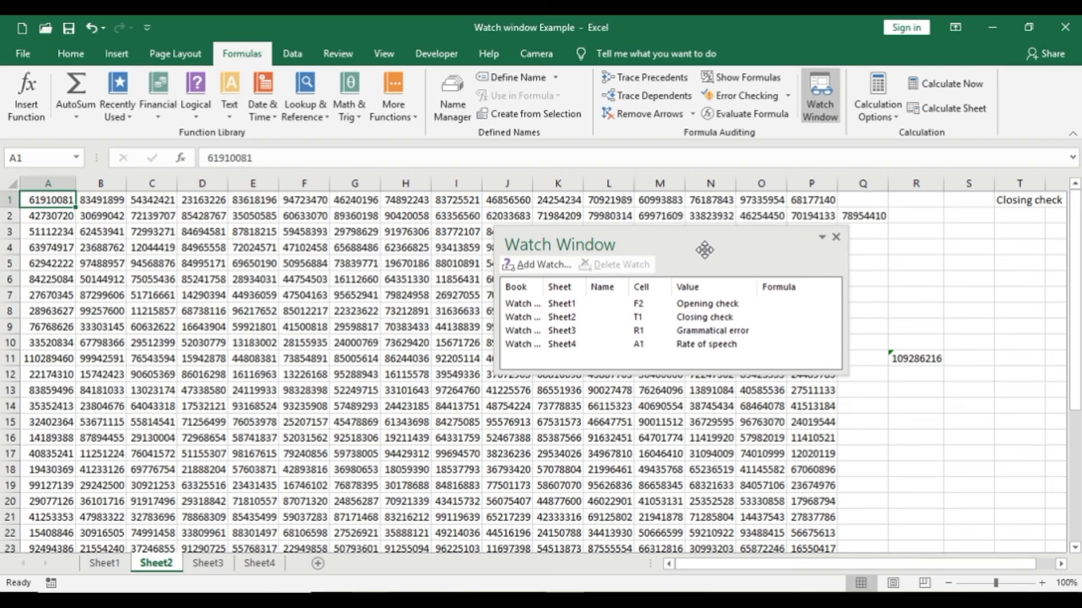